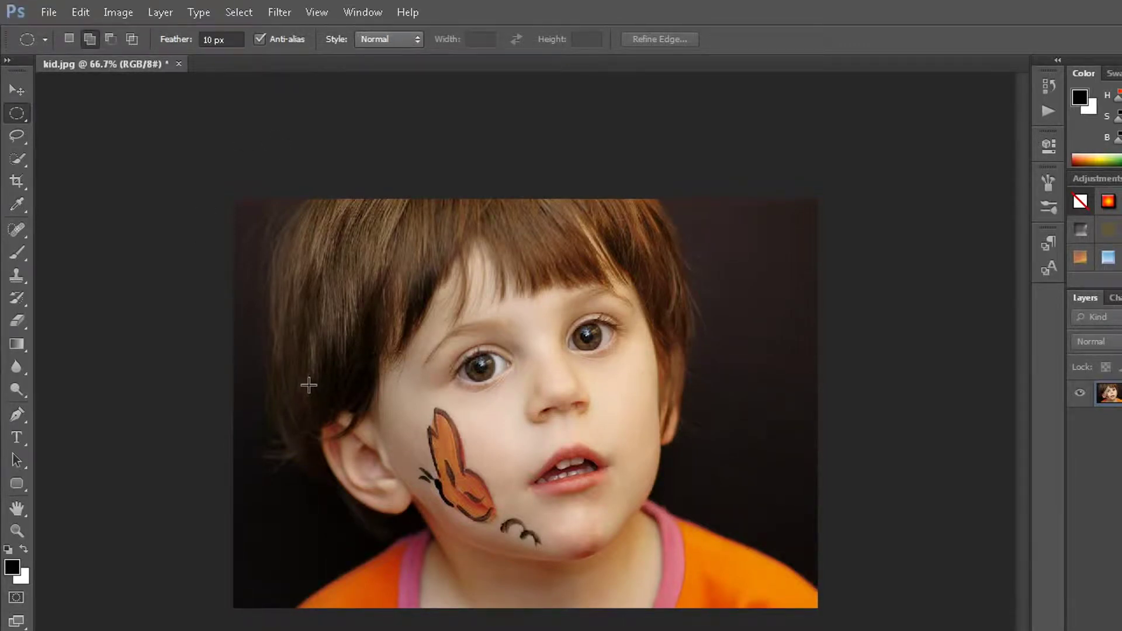
Duplicate the Background photo layer as Layer 1 with Ctrl+J.
{"action": "key", "text": "ctrl+j"}
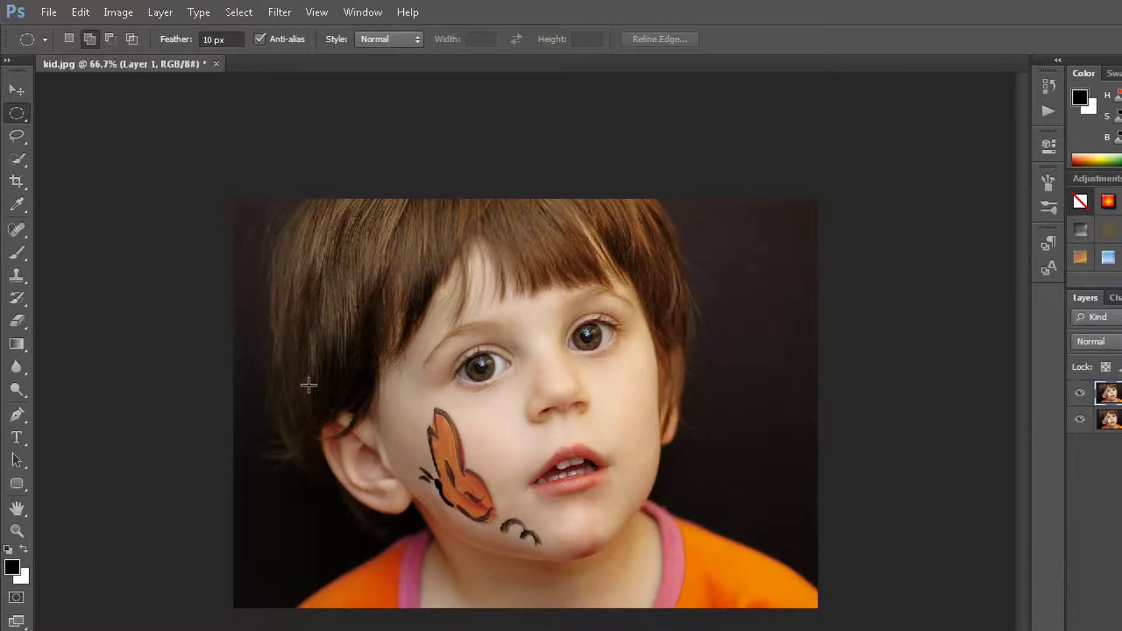
Apply the Artistic Poster Edges filter with edge thickness 8, edge intensity 1 and posterization 4.
{"action": "left_click", "coordinate": [280, 13]}
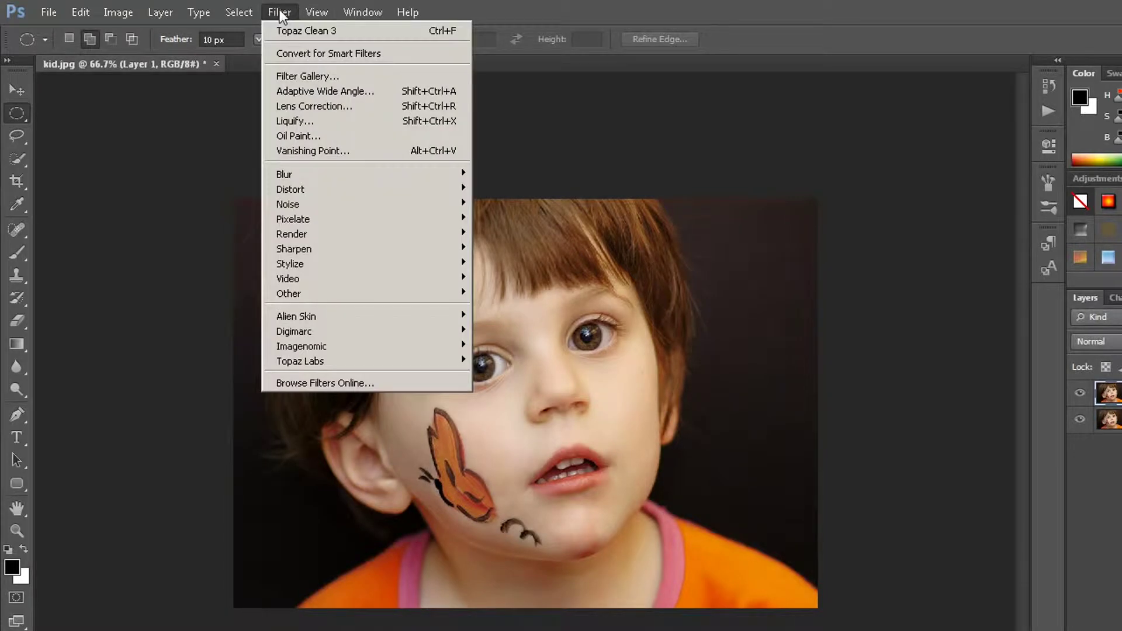
{"action": "left_click", "coordinate": [305, 81]}
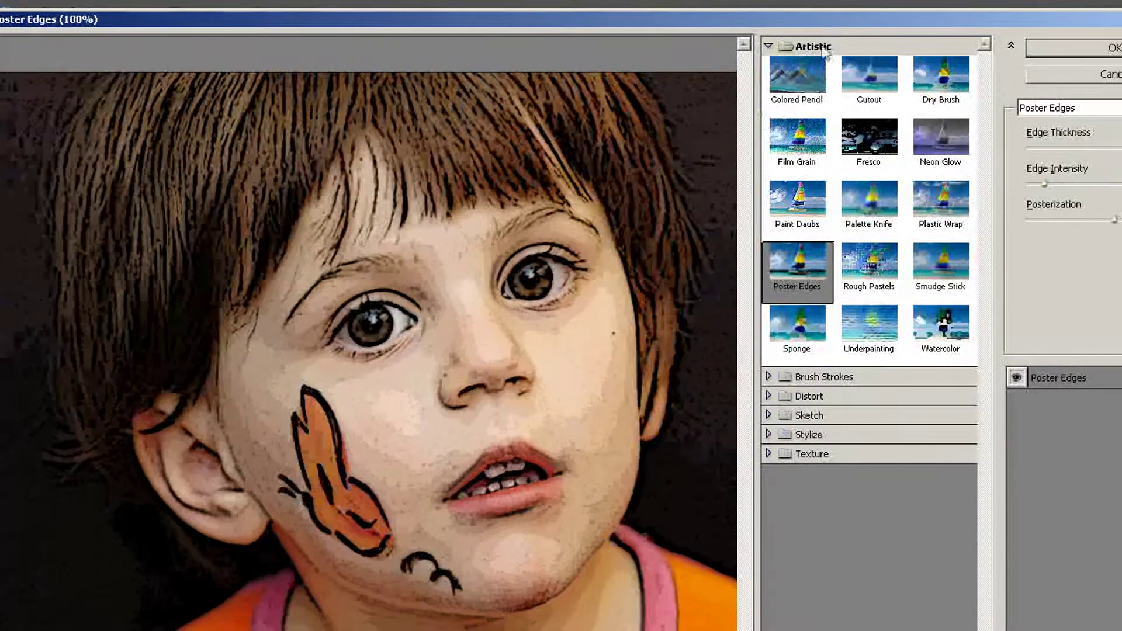
{"action": "left_click", "coordinate": [817, 48]}
{"action": "left_click", "coordinate": [816, 48]}
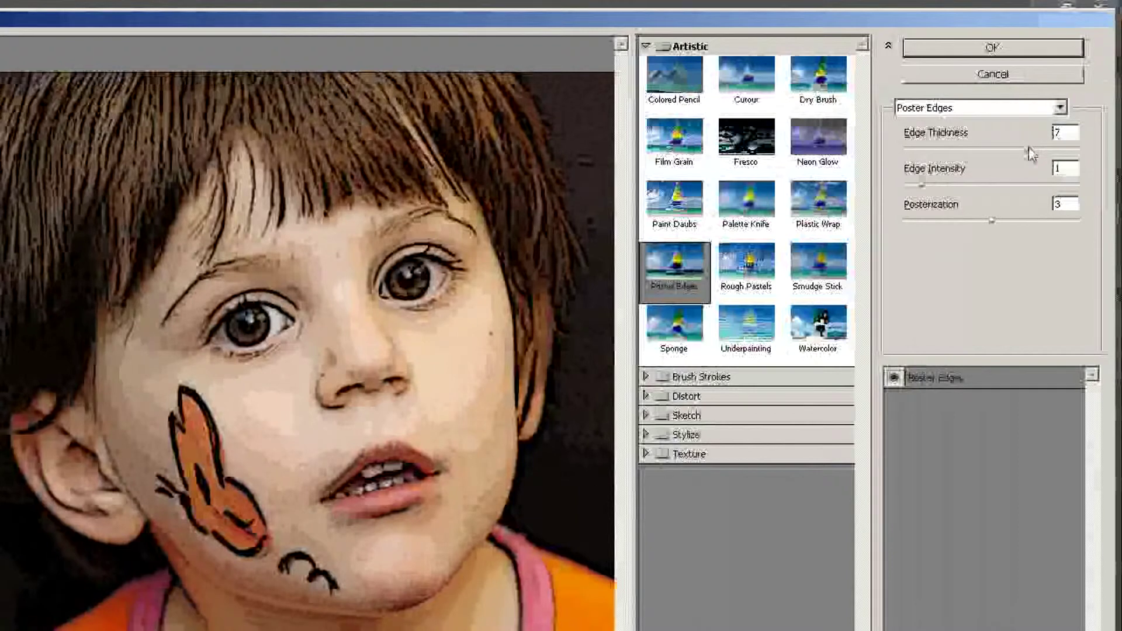
{"action": "left_click_drag", "start_coordinate": [1029, 148], "coordinate": [1041, 148]}
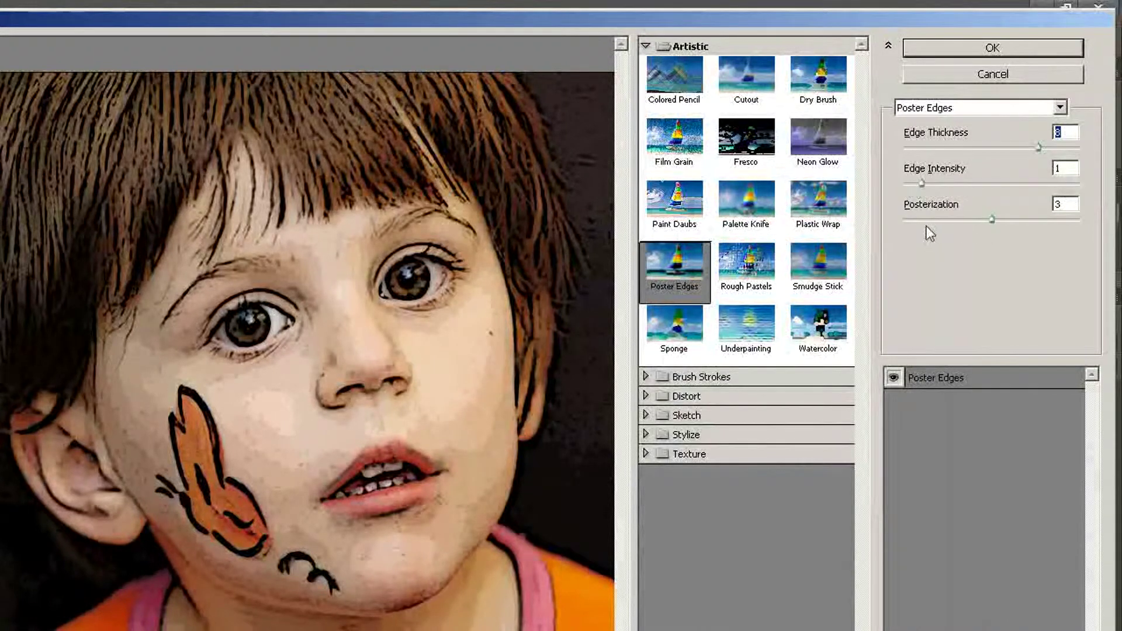
{"action": "left_click", "coordinate": [992, 221]}
{"action": "left_click_drag", "start_coordinate": [994, 219], "coordinate": [1014, 218]}
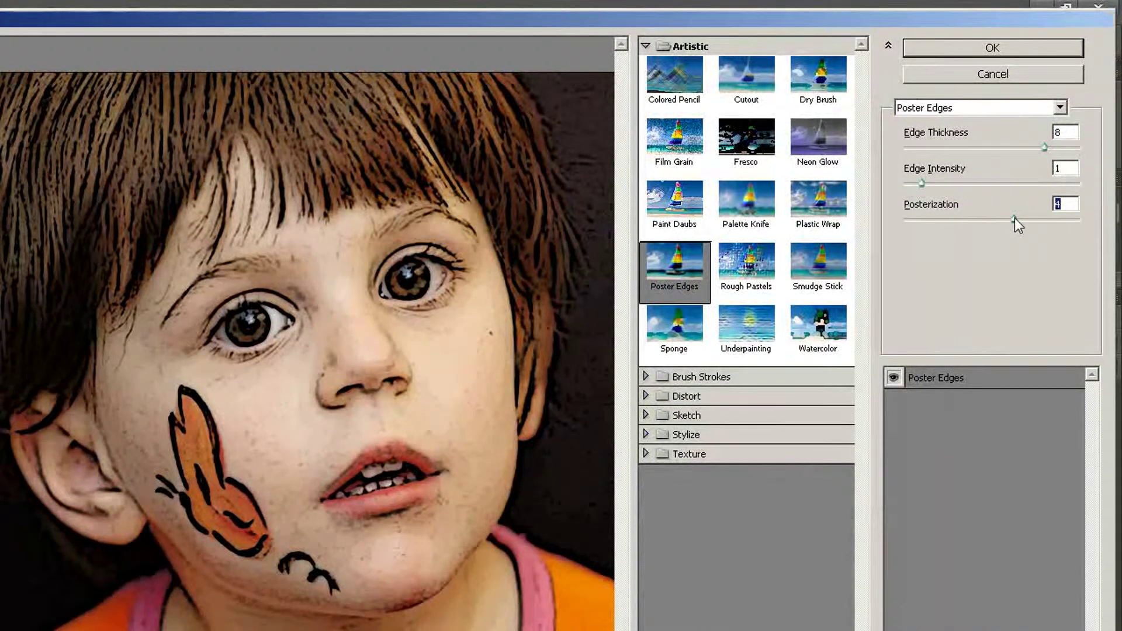
{"action": "left_click", "coordinate": [1025, 48]}
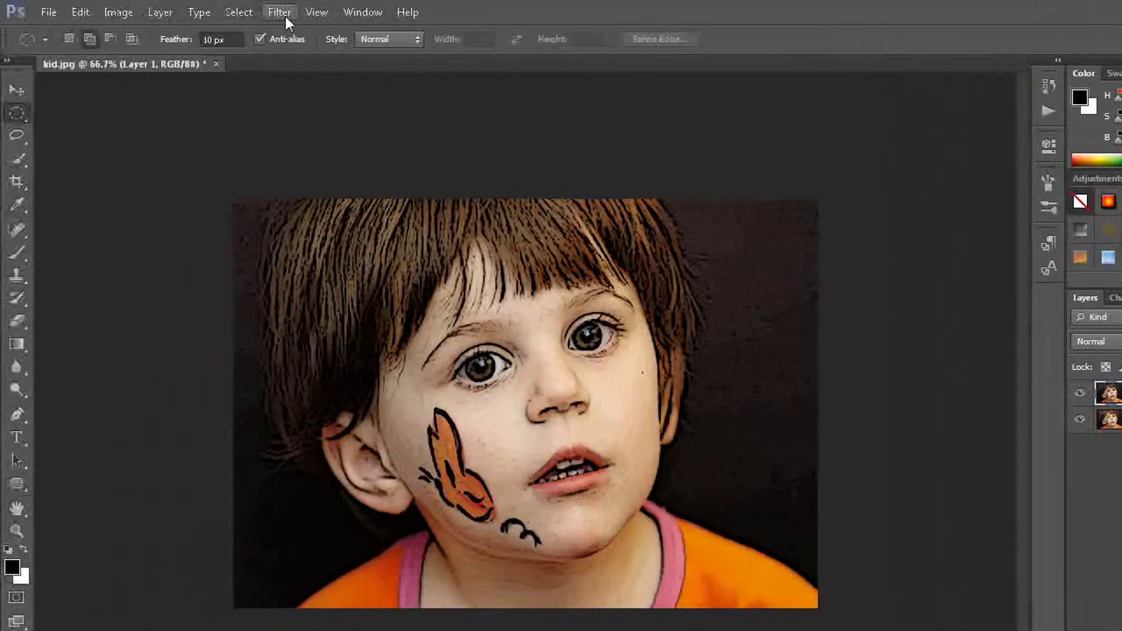
{"action": "left_click", "coordinate": [280, 13]}
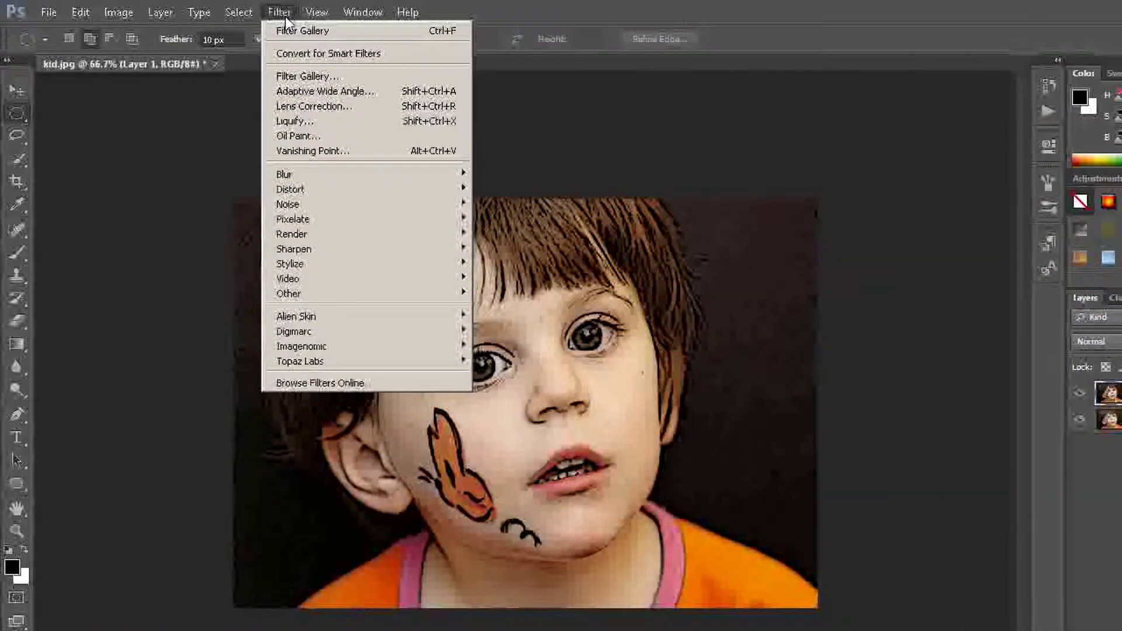
{"action": "mouse_move", "coordinate": [300, 361]}
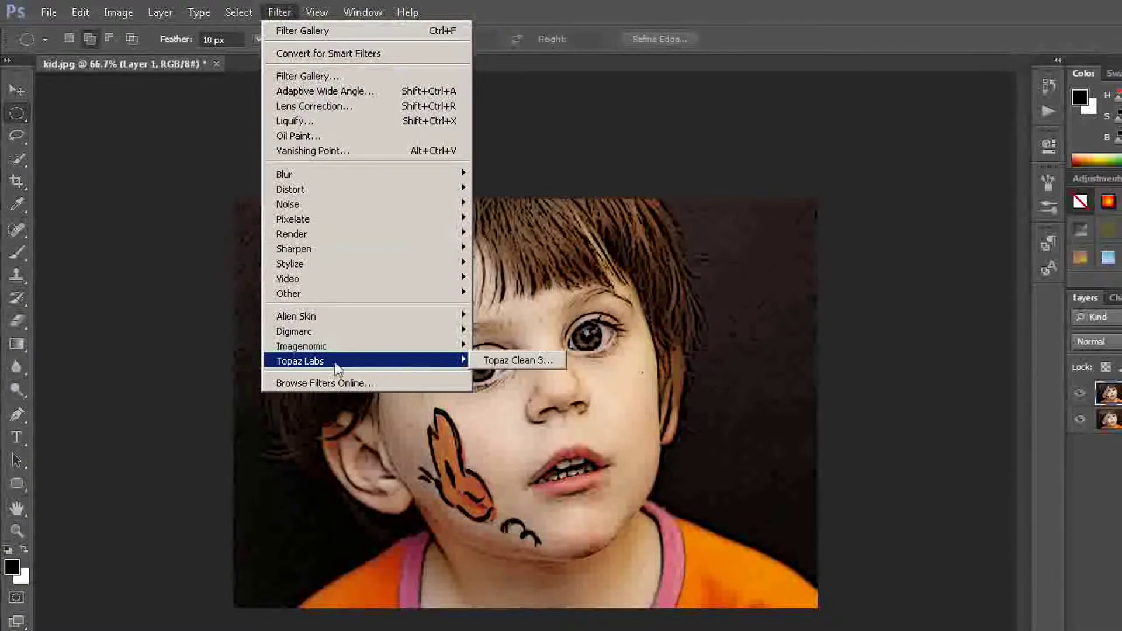
Apply Topaz Clean 3's Flat Style cartoon preset with threshold raised to 1.11.
{"action": "left_click", "coordinate": [500, 363]}
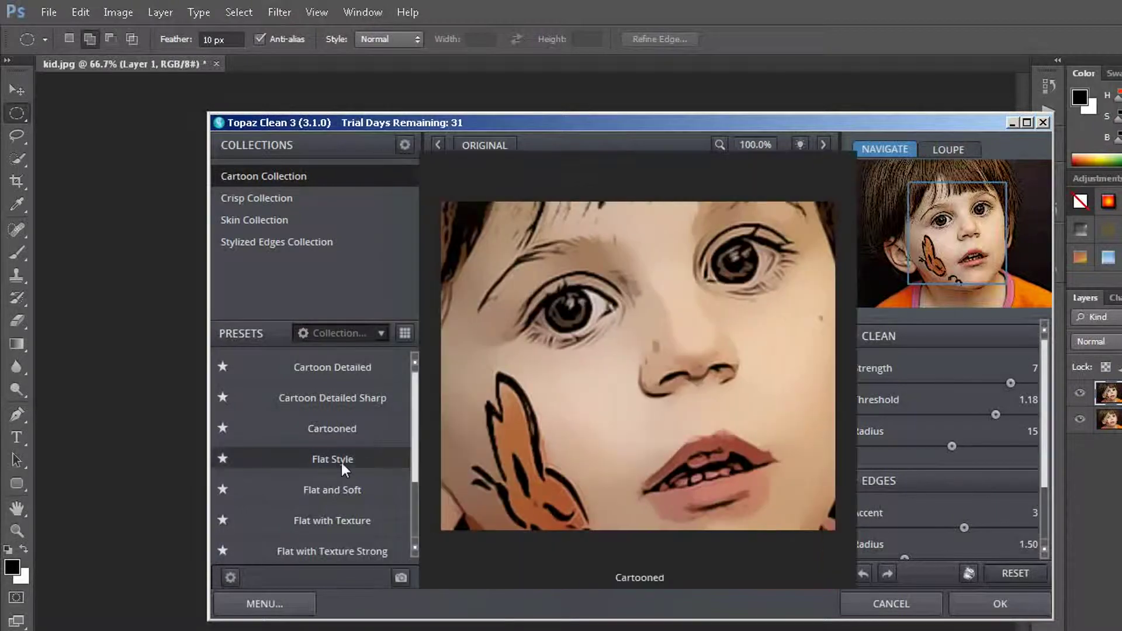
{"action": "left_click", "coordinate": [331, 458]}
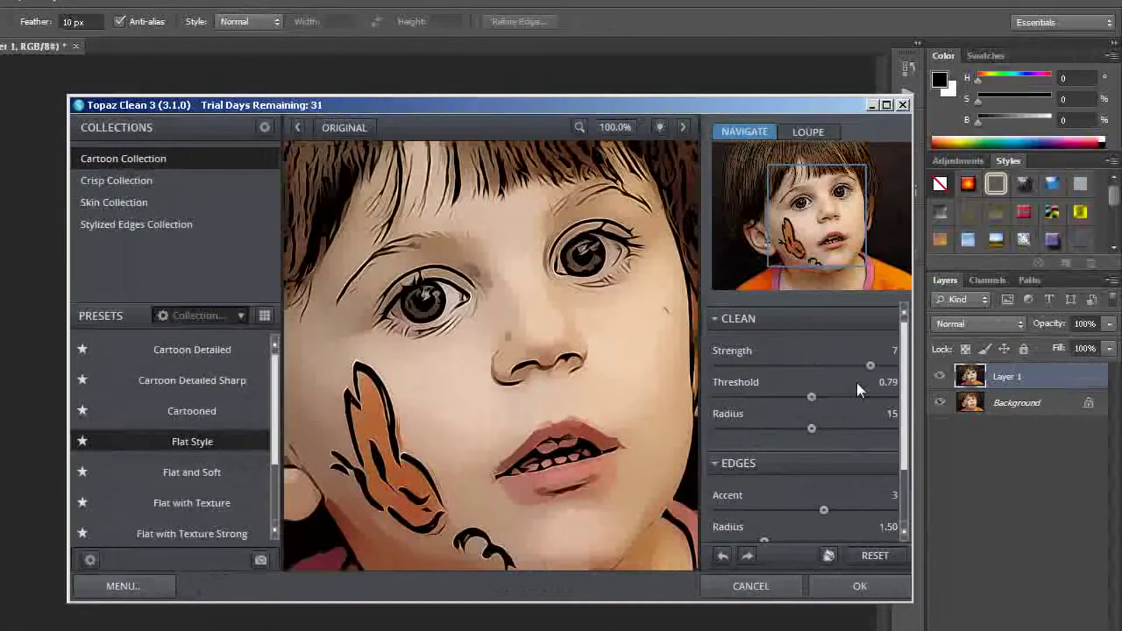
{"action": "left_click", "coordinate": [884, 366]}
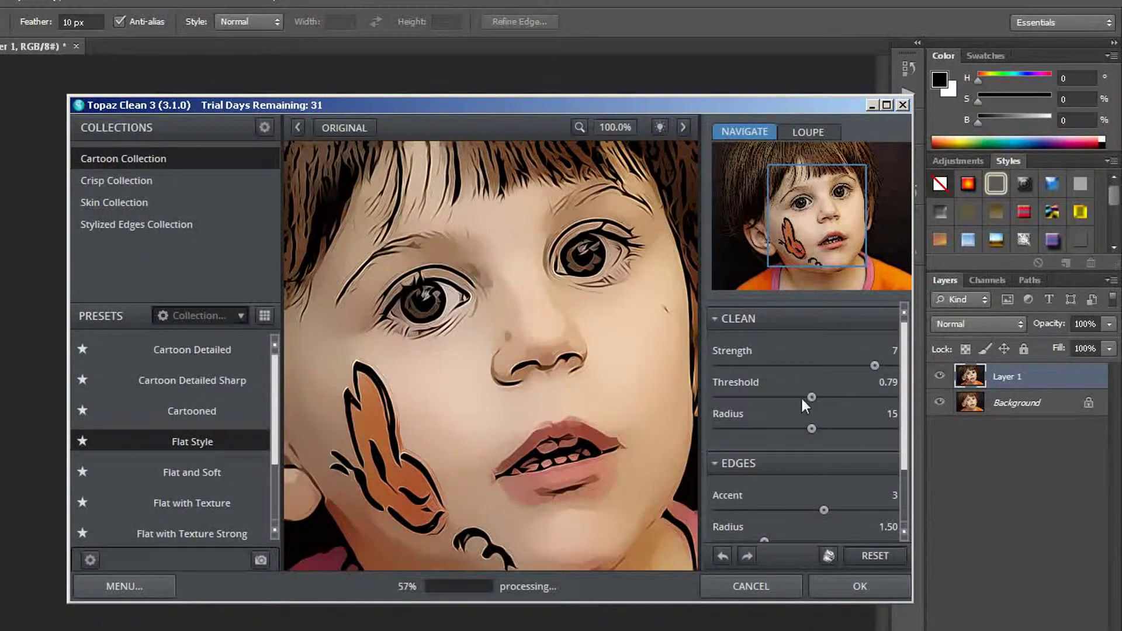
{"action": "mouse_move", "coordinate": [811, 397]}
{"action": "left_mouse_down"}
{"action": "mouse_move", "coordinate": [848, 396]}
{"action": "mouse_move", "coordinate": [883, 366]}
{"action": "left_mouse_up"}
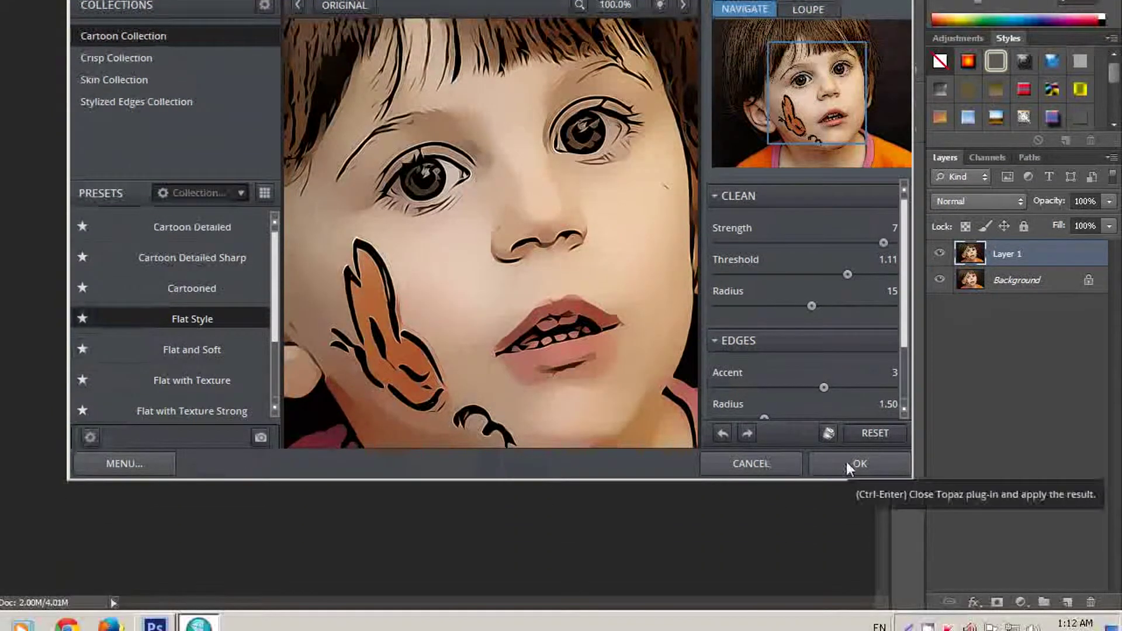
{"action": "left_click", "coordinate": [846, 462]}
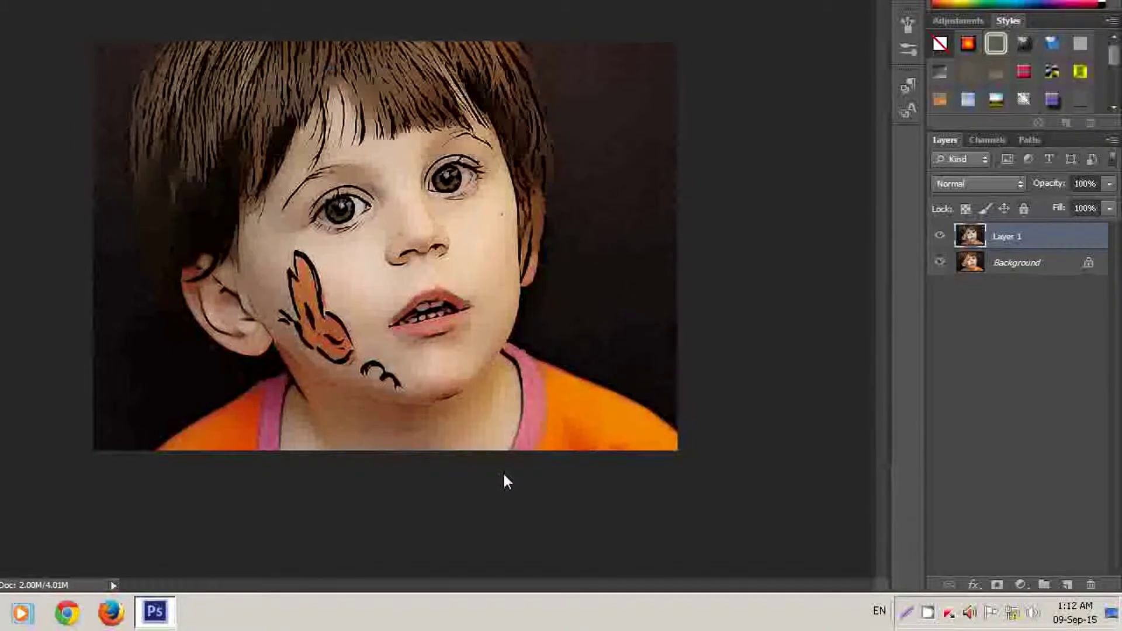
Add a Vibrance adjustment layer with Vibrance set to +30.
{"action": "left_click", "coordinate": [1021, 584]}
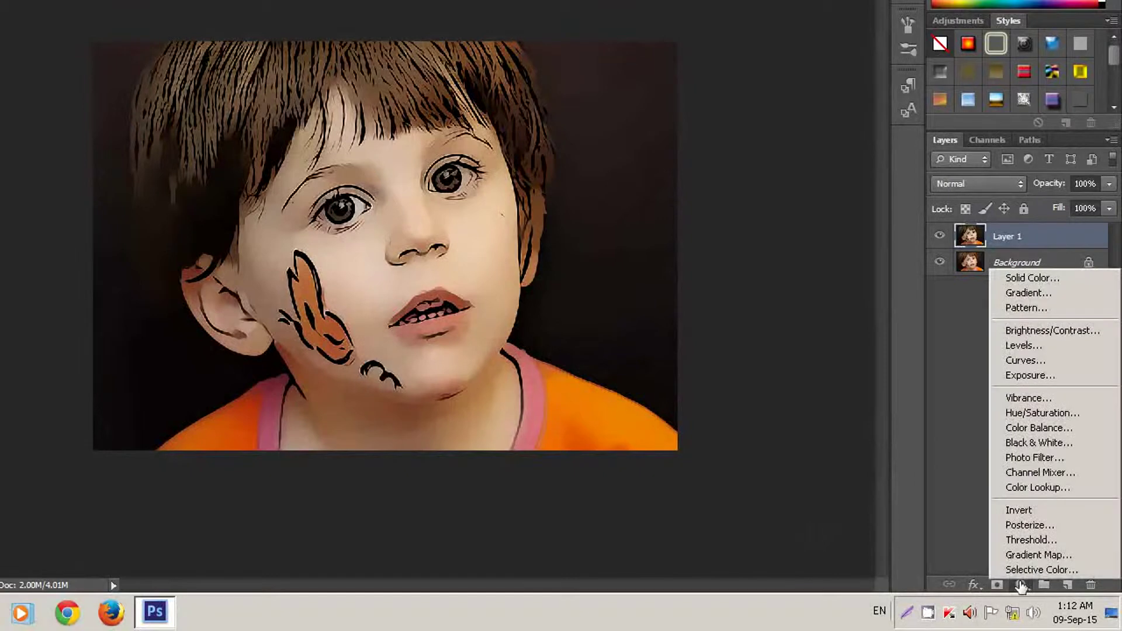
{"action": "left_click", "coordinate": [1021, 399]}
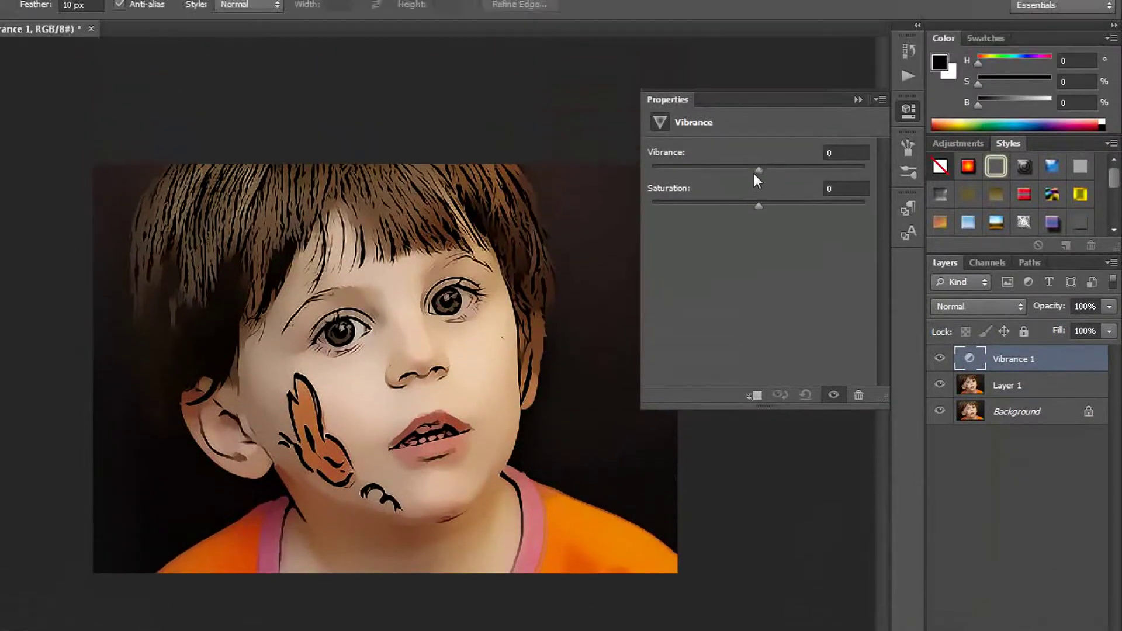
{"action": "left_click_drag", "start_coordinate": [760, 171], "coordinate": [785, 176]}
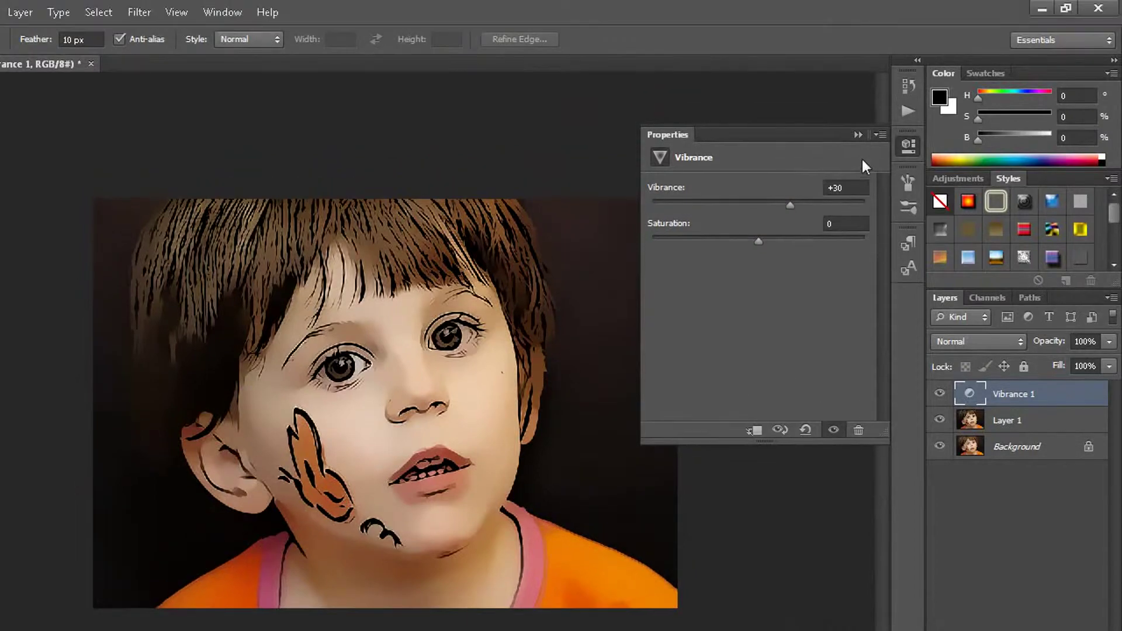
{"action": "left_click", "coordinate": [857, 136]}
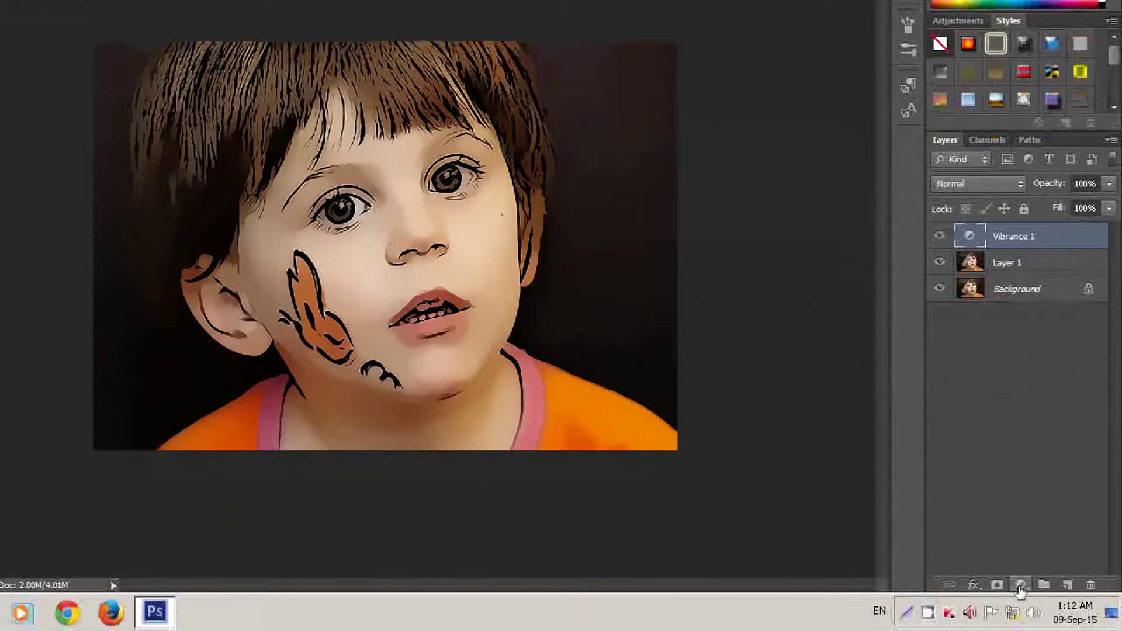
Add a Hue/Saturation adjustment layer with Saturation set to +30.
{"action": "left_click", "coordinate": [1020, 586]}
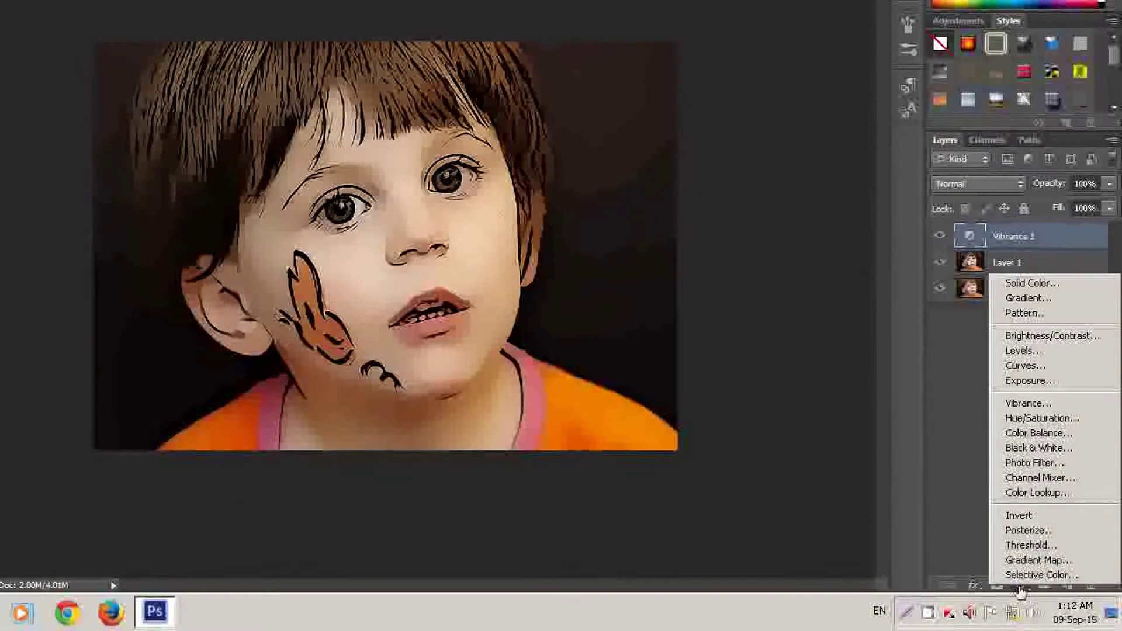
{"action": "left_click", "coordinate": [1056, 418]}
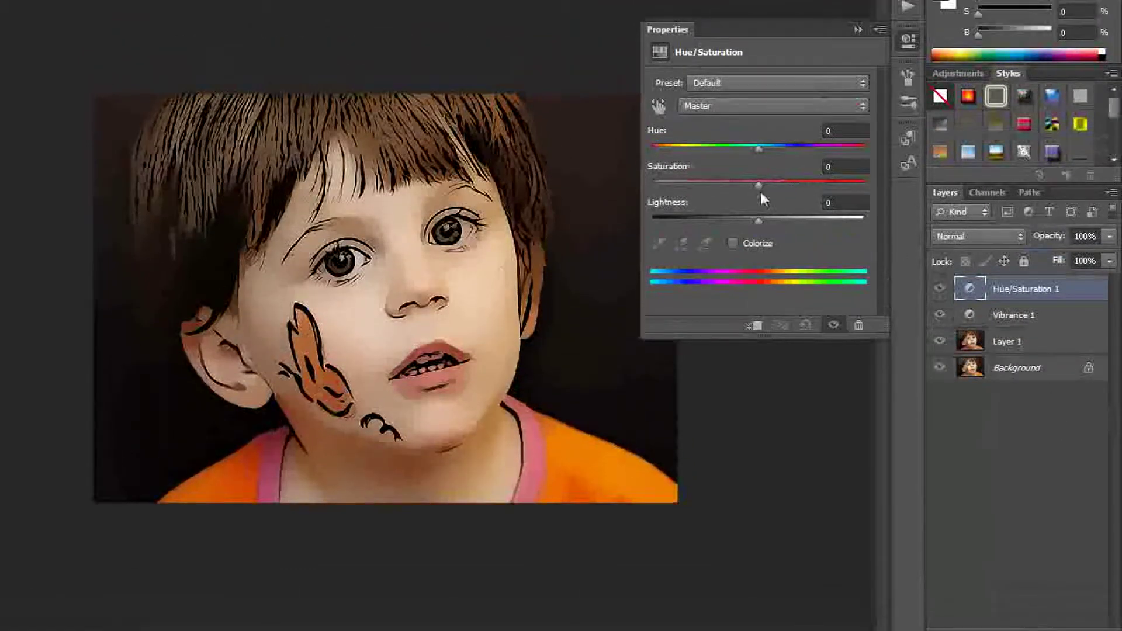
{"action": "left_click_drag", "start_coordinate": [759, 185], "coordinate": [788, 184]}
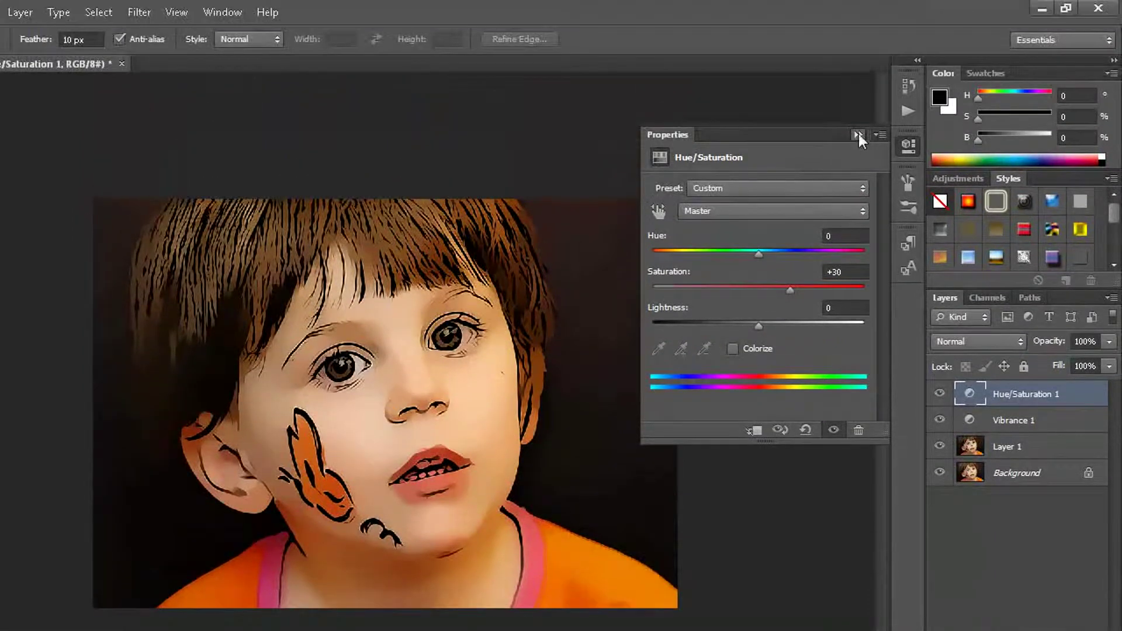
{"action": "left_click", "coordinate": [858, 134]}
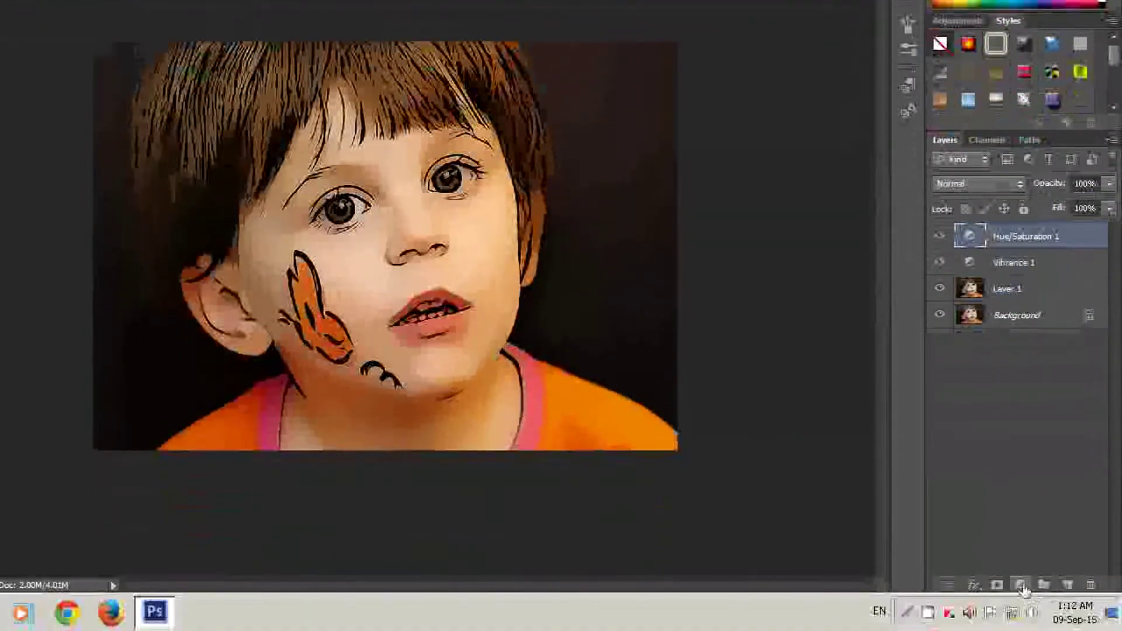
Add a Gradient Map adjustment layer using the Violet, Orange preset.
{"action": "left_click", "coordinate": [1022, 586]}
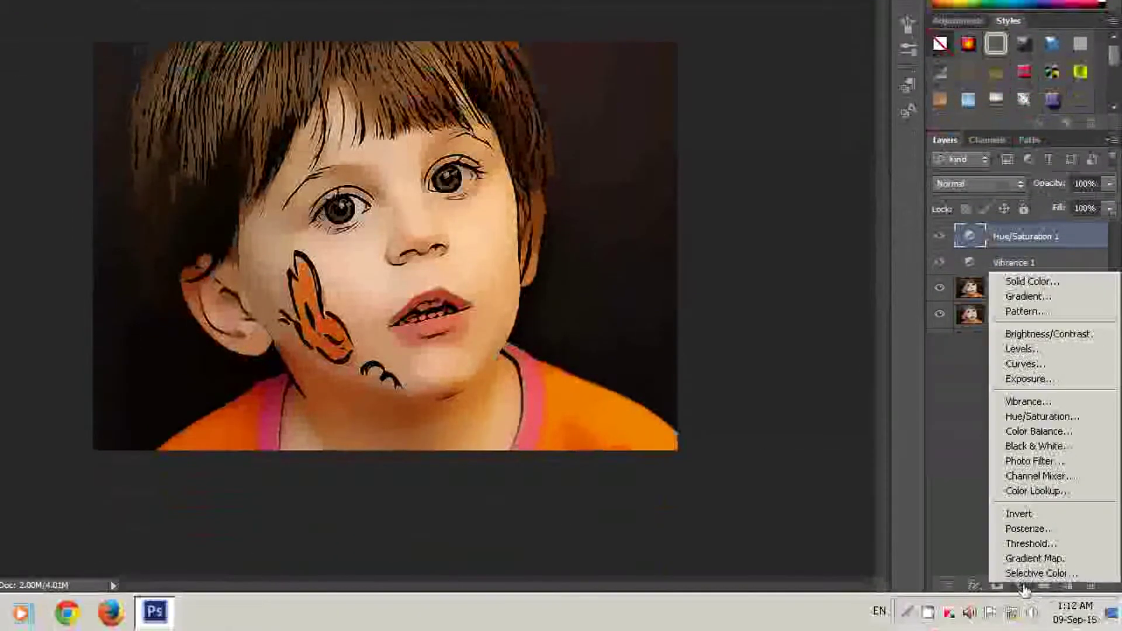
{"action": "left_click", "coordinate": [1016, 558]}
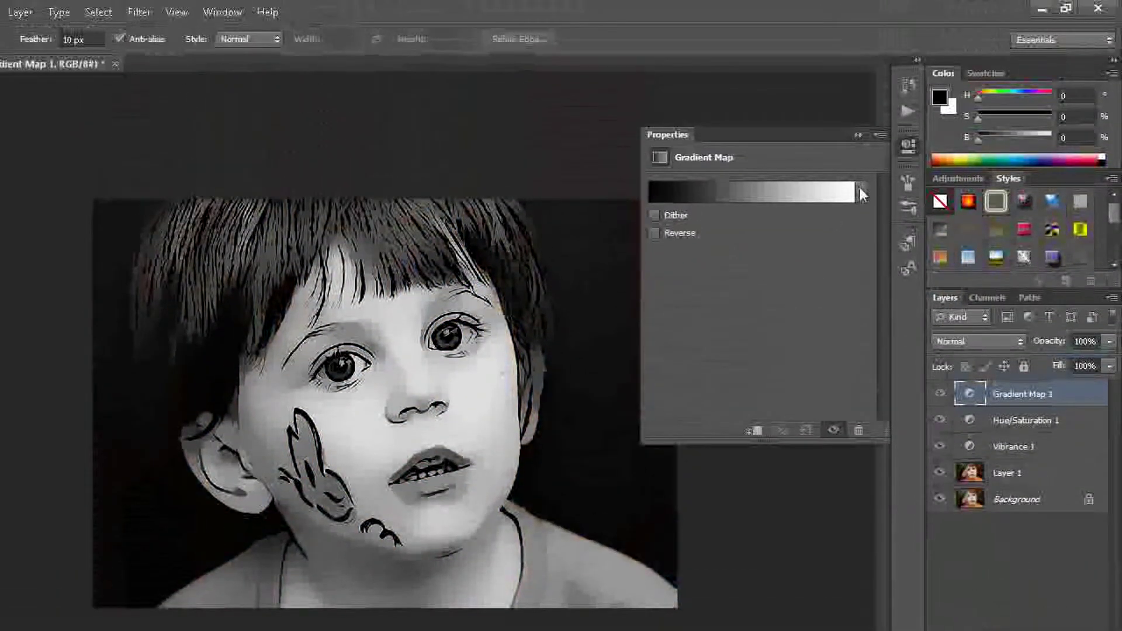
{"action": "left_click", "coordinate": [861, 193]}
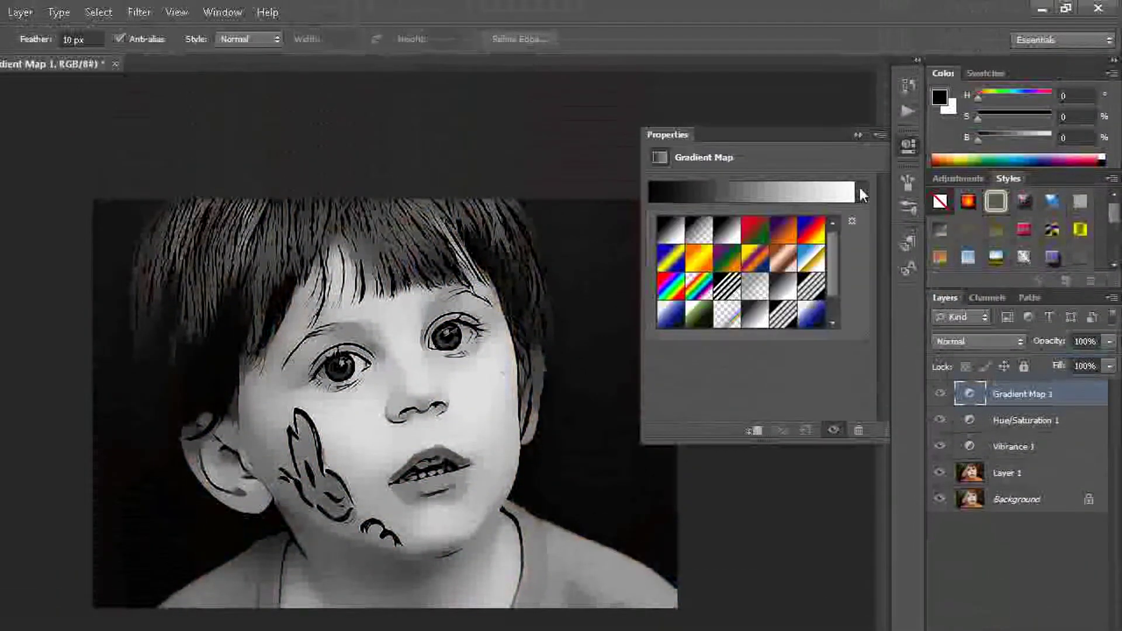
{"action": "left_click", "coordinate": [782, 241]}
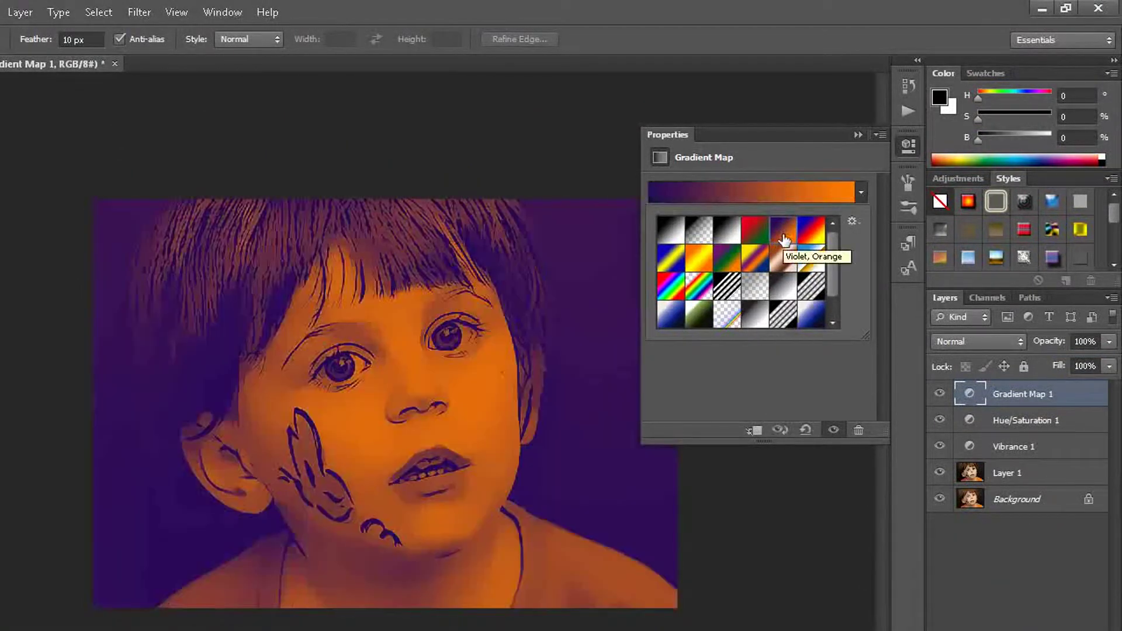
{"action": "left_click", "coordinate": [856, 136]}
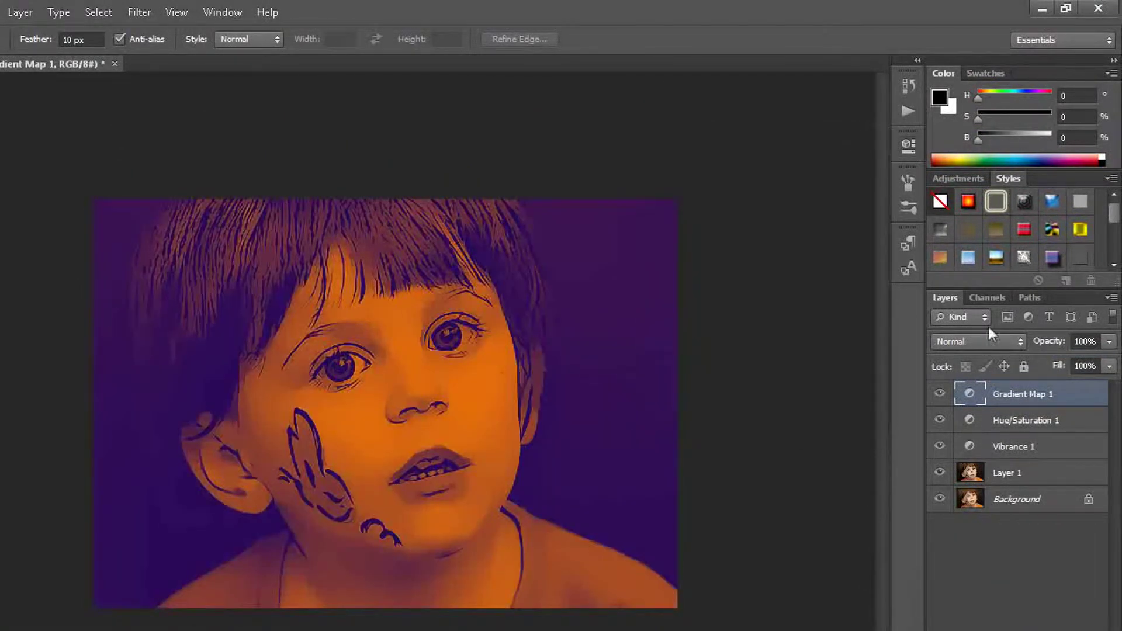
Blend the gradient map layer as Soft Light at 40% opacity.
{"action": "left_click", "coordinate": [1019, 346]}
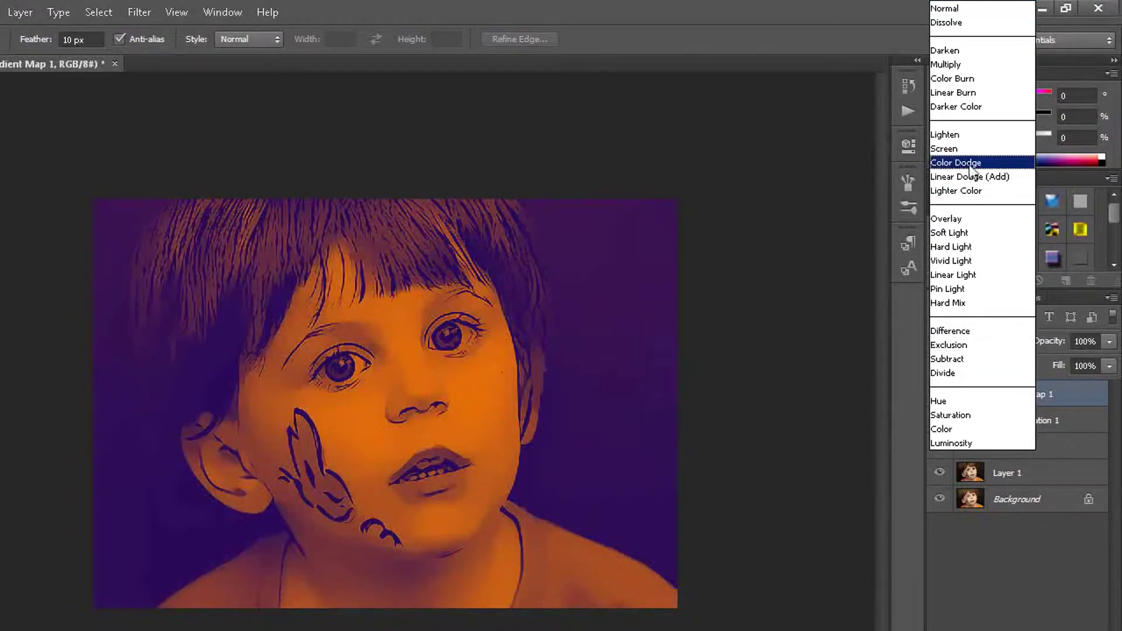
{"action": "left_click", "coordinate": [956, 233]}
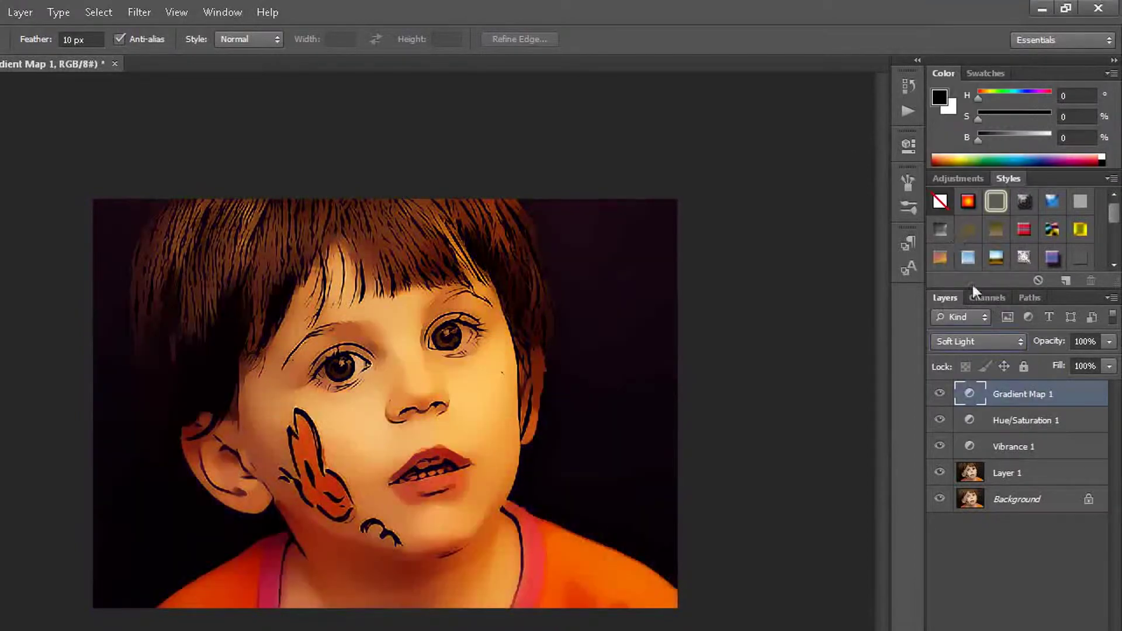
{"action": "left_click", "coordinate": [1109, 341]}
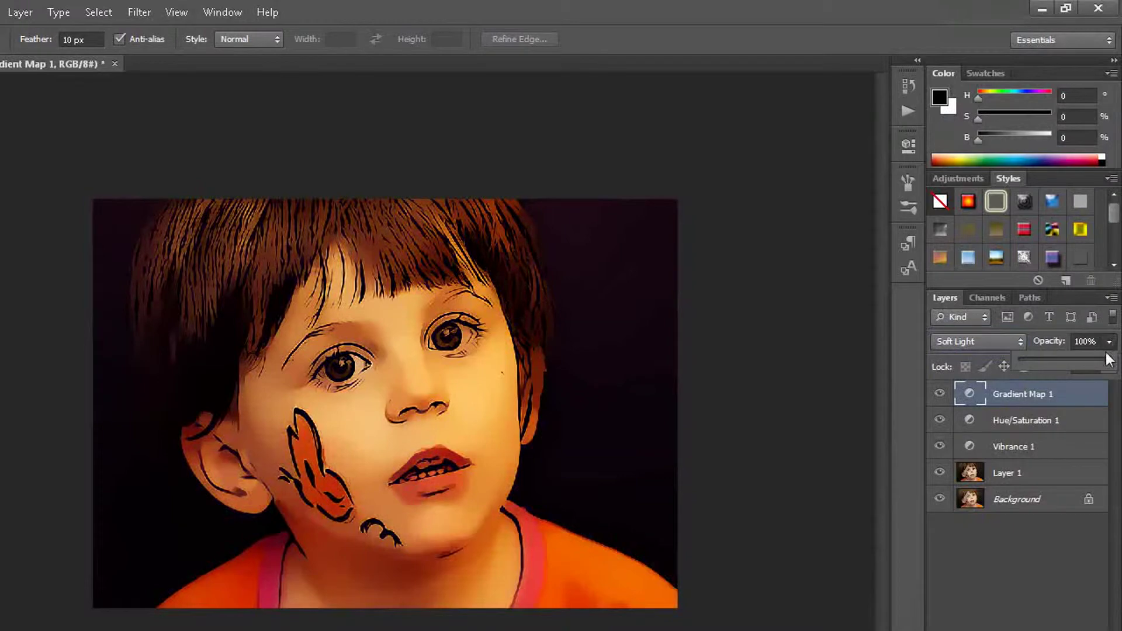
{"action": "left_click_drag", "start_coordinate": [1110, 364], "coordinate": [1061, 358]}
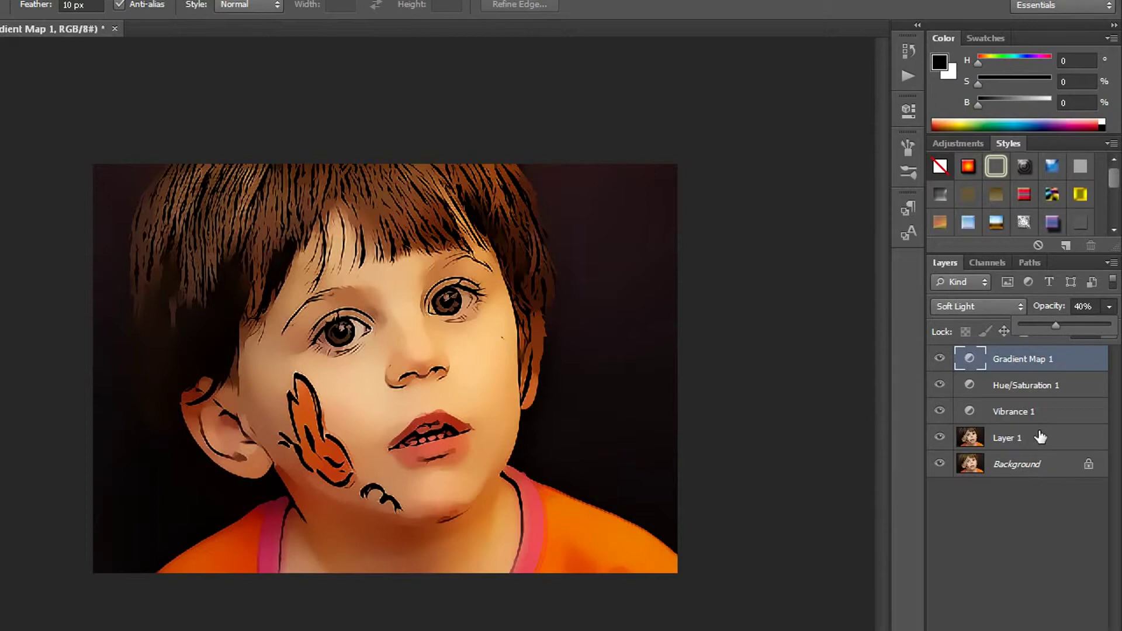
Merge Layer 1 through Gradient Map 1 into one layer, then toggle its visibility to compare.
{"action": "left_click", "coordinate": [1040, 437], "text": "shift"}
{"action": "right_click", "coordinate": [1040, 437]}
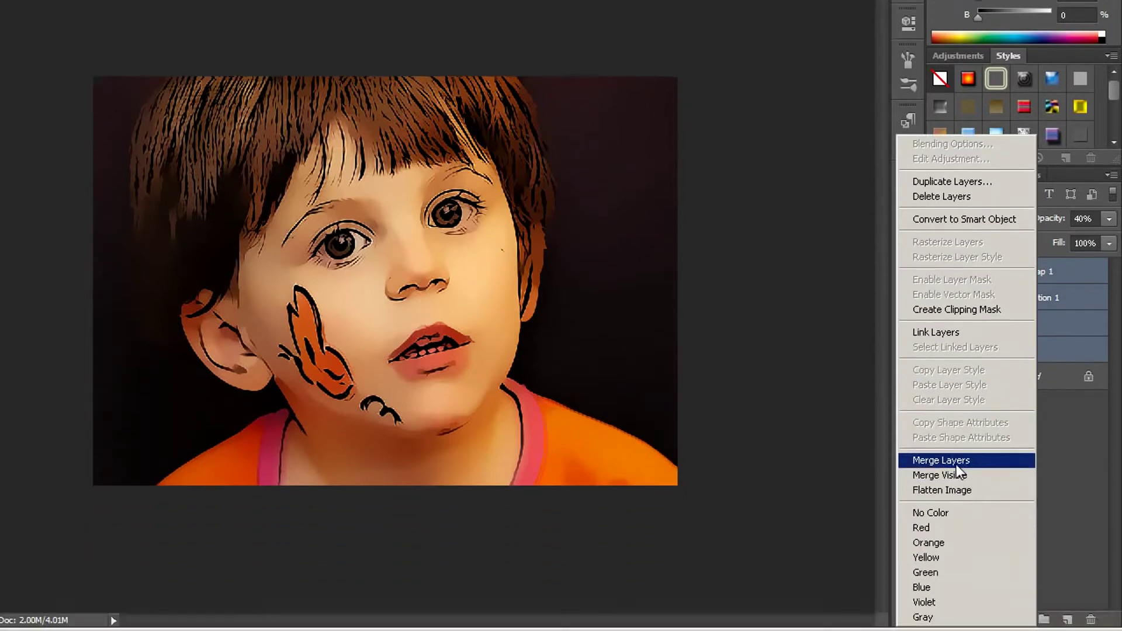
{"action": "left_click", "coordinate": [956, 462]}
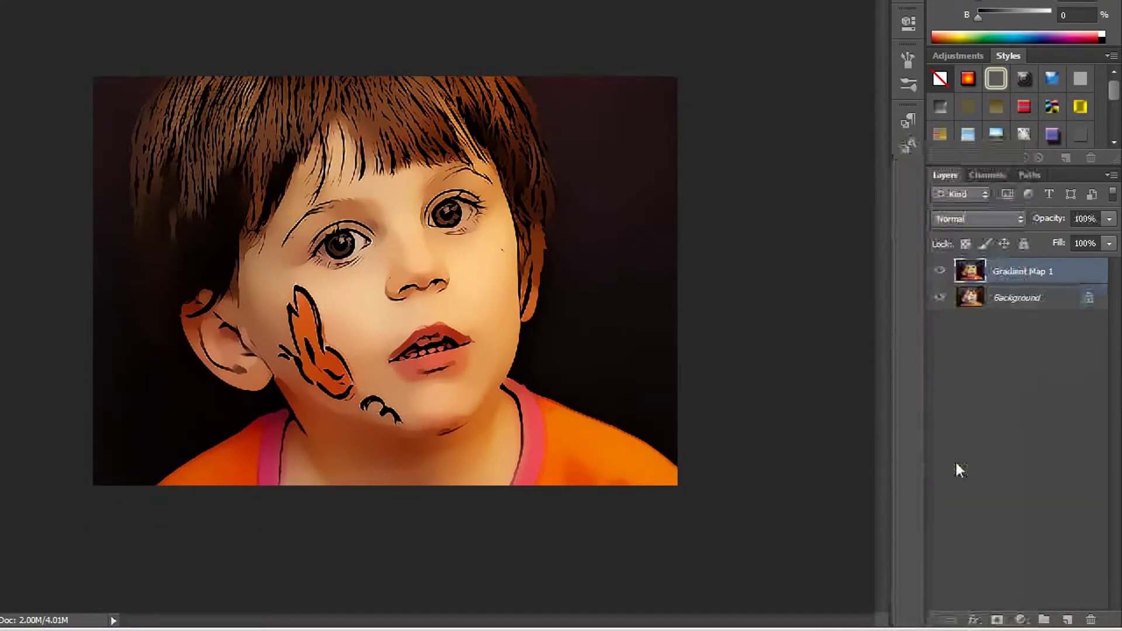
{"action": "left_click", "coordinate": [939, 272]}
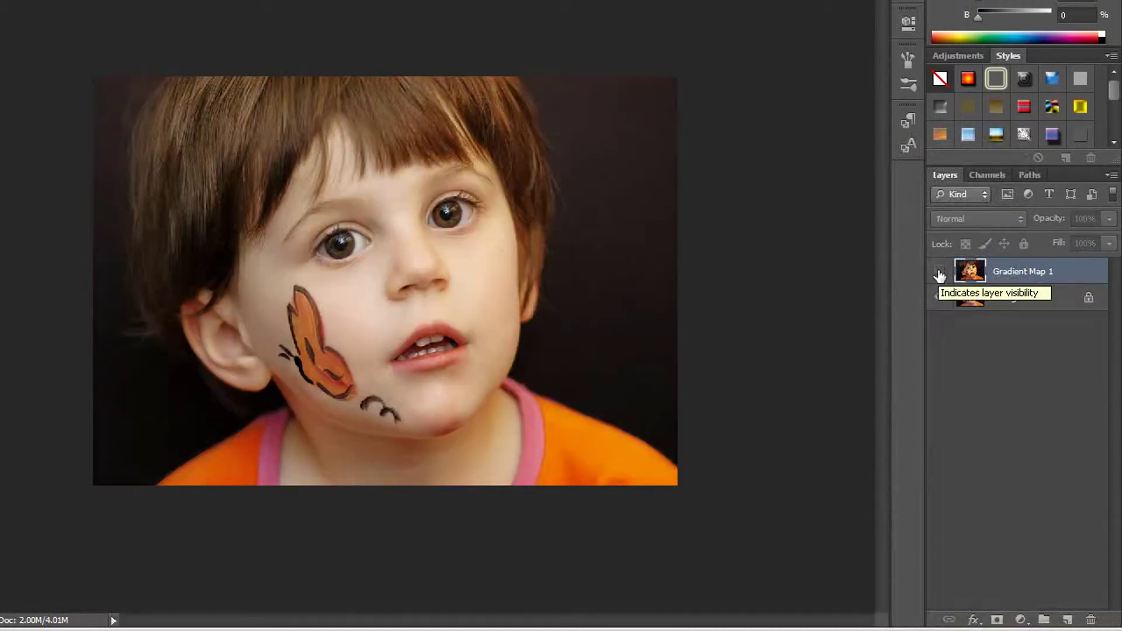
{"action": "left_click", "coordinate": [939, 272]}
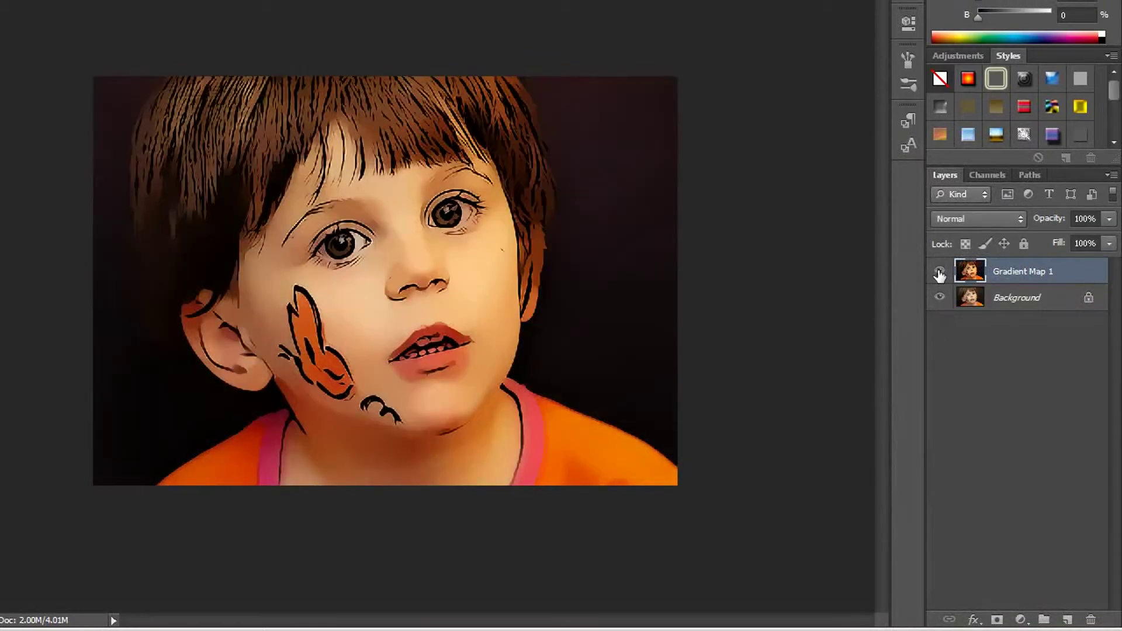